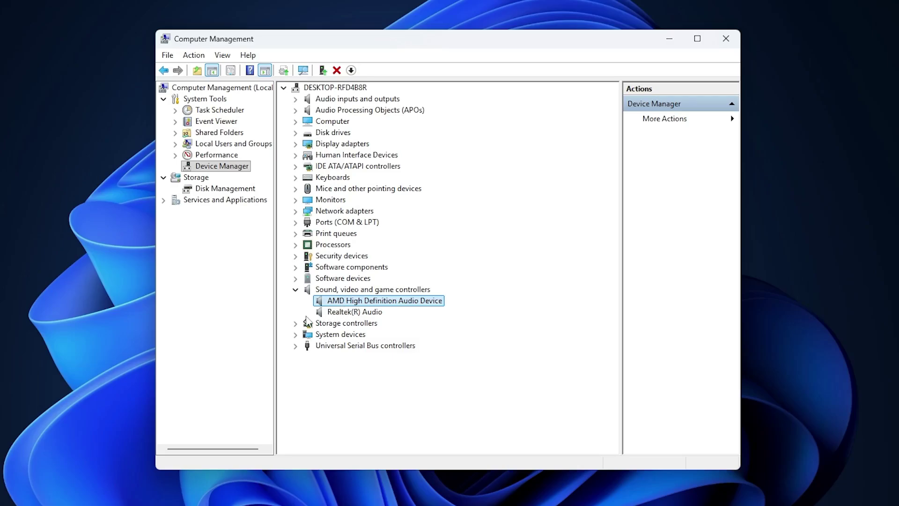
- Confirm Realtek(R) Audio's properties report the device working properly, then close Computer Management
{"action": "right_click", "coordinate": [352, 313]}
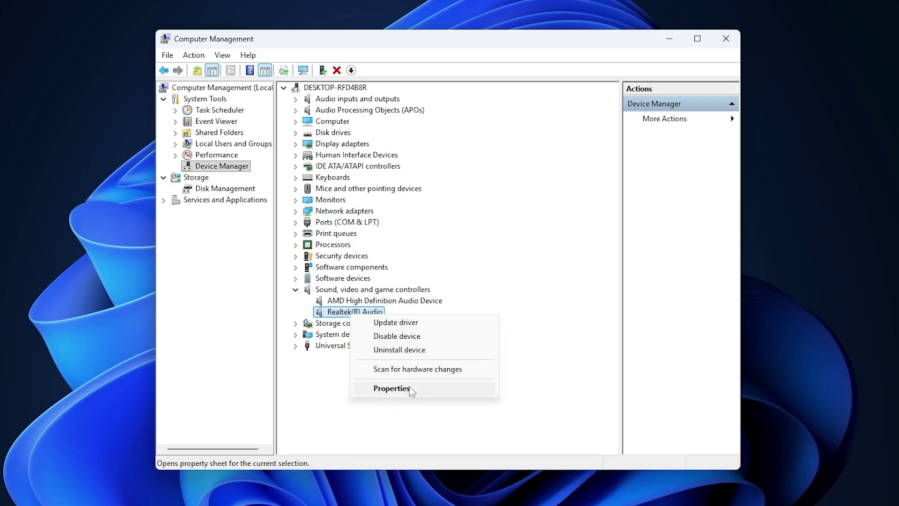
{"action": "left_click", "coordinate": [412, 389]}
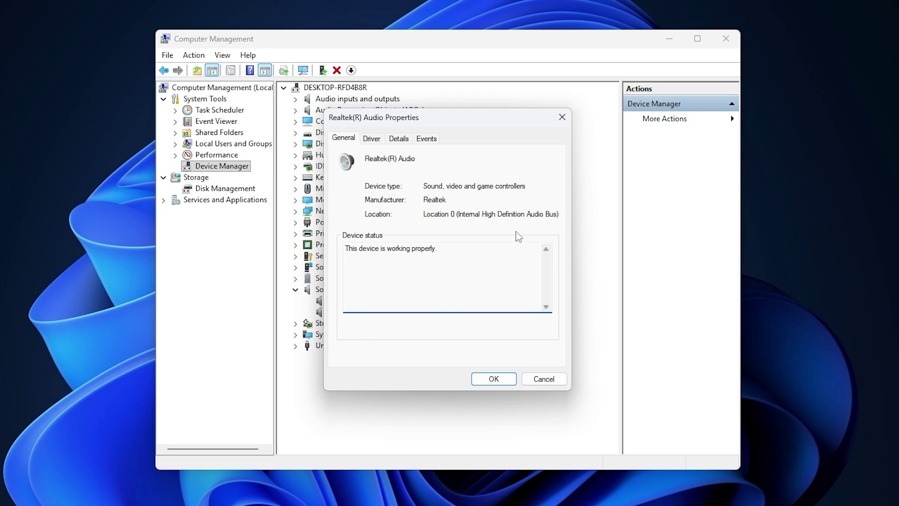
{"action": "left_click", "coordinate": [536, 380]}
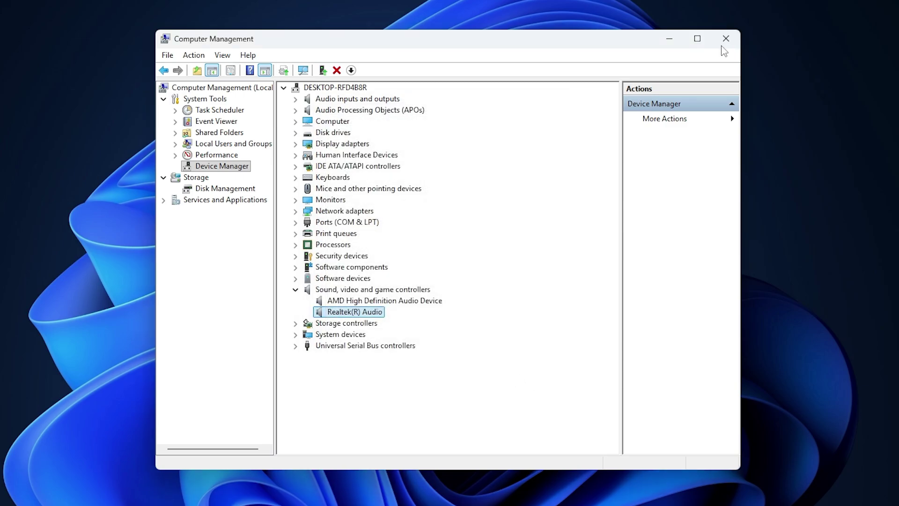
{"action": "left_click", "coordinate": [726, 38]}
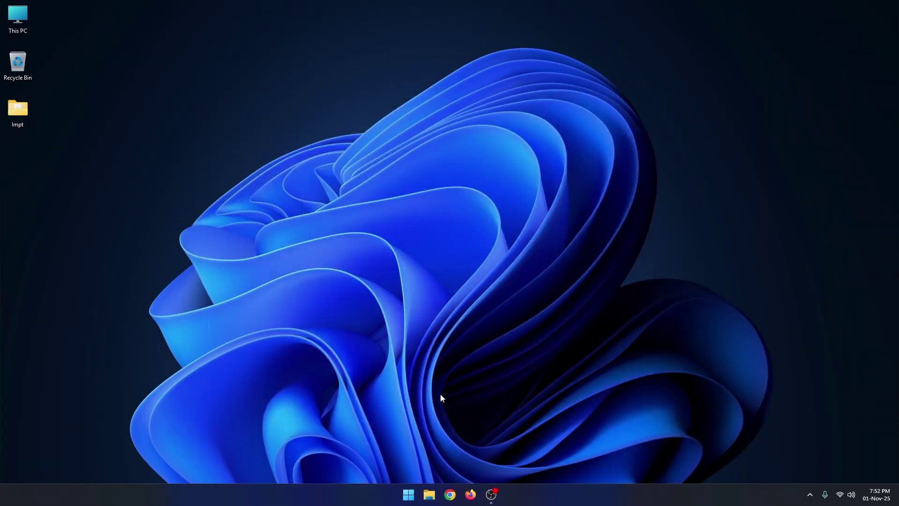
- Open Device Manager from the Start quick-link menu, enlarge it and centre it on screen
{"action": "right_click", "coordinate": [407, 495]}
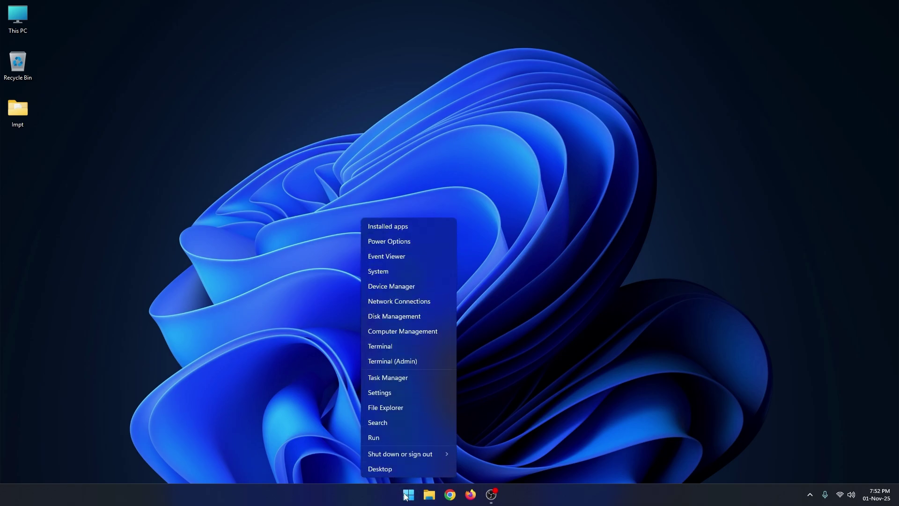
{"action": "left_click", "coordinate": [404, 291]}
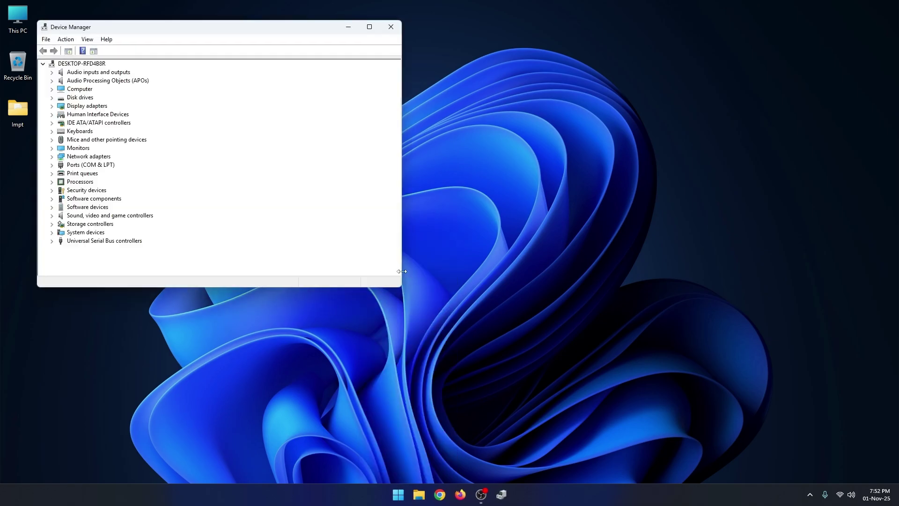
{"action": "left_click_drag", "start_coordinate": [400, 291], "coordinate": [579, 428]}
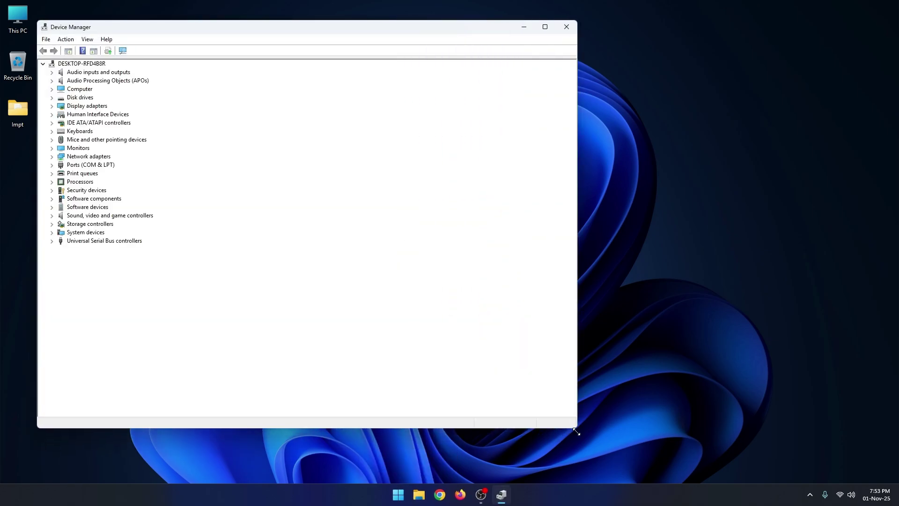
{"action": "left_click_drag", "start_coordinate": [333, 30], "coordinate": [460, 41]}
- Expand Sound, video and game controllers, select Realtek(R) Audio, and check the sound volume
{"action": "left_click", "coordinate": [228, 75]}
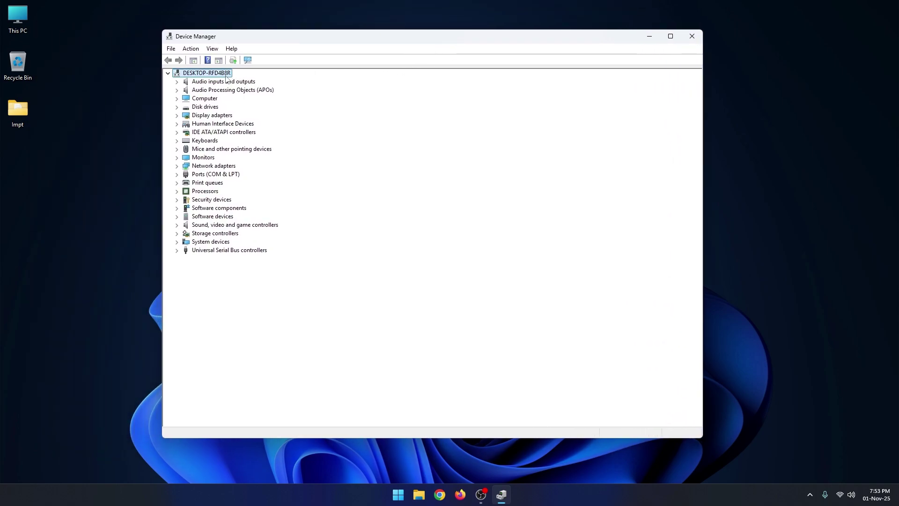
{"action": "left_click", "coordinate": [177, 225]}
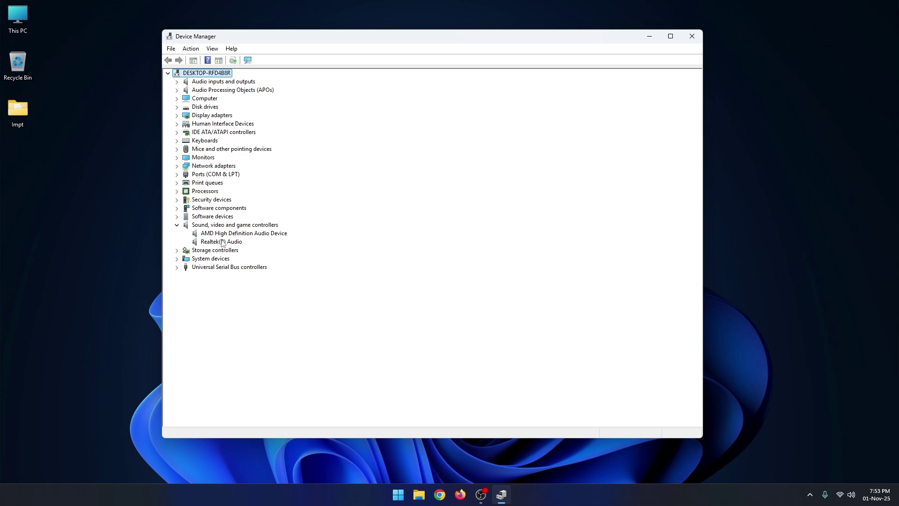
{"action": "left_click", "coordinate": [226, 243]}
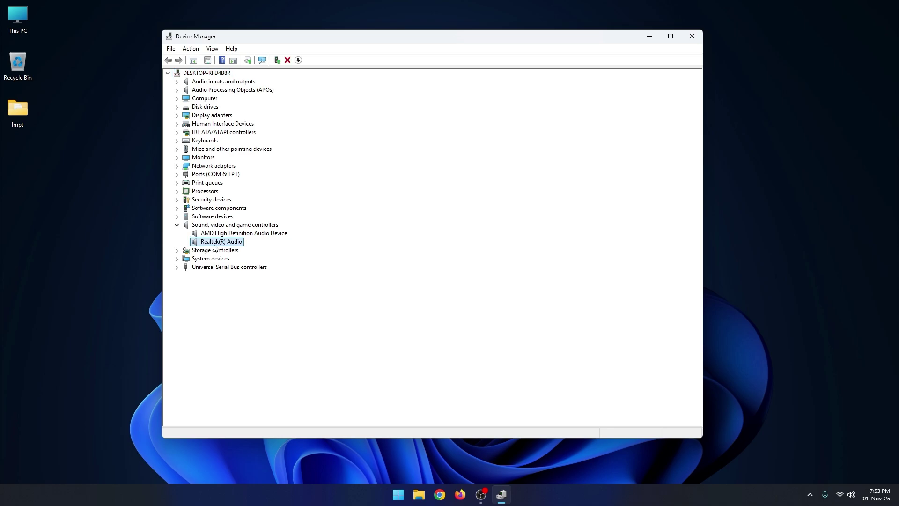
{"action": "left_click", "coordinate": [849, 495]}
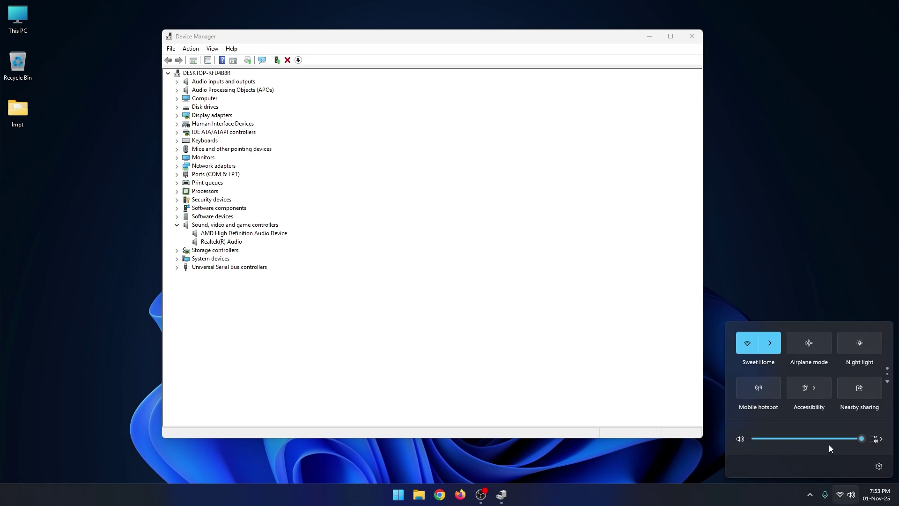
{"action": "left_click", "coordinate": [222, 243]}
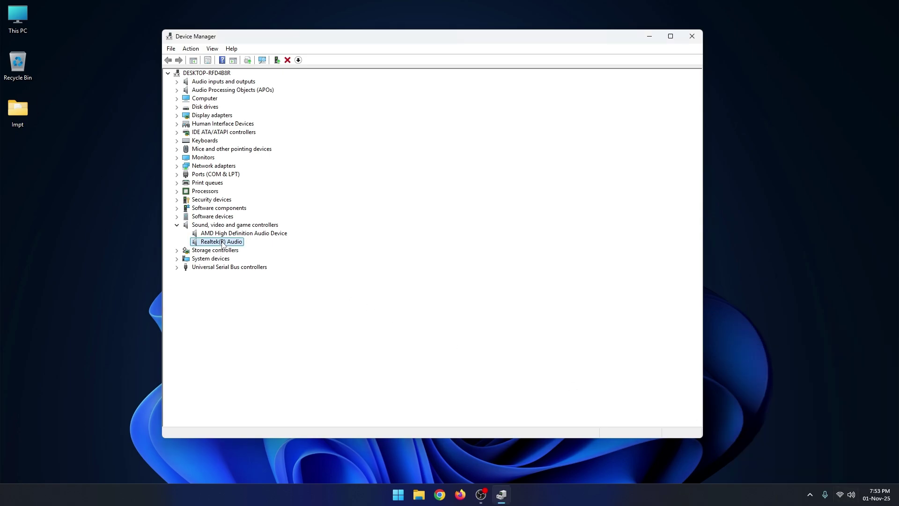
{"action": "right_click", "coordinate": [223, 243]}
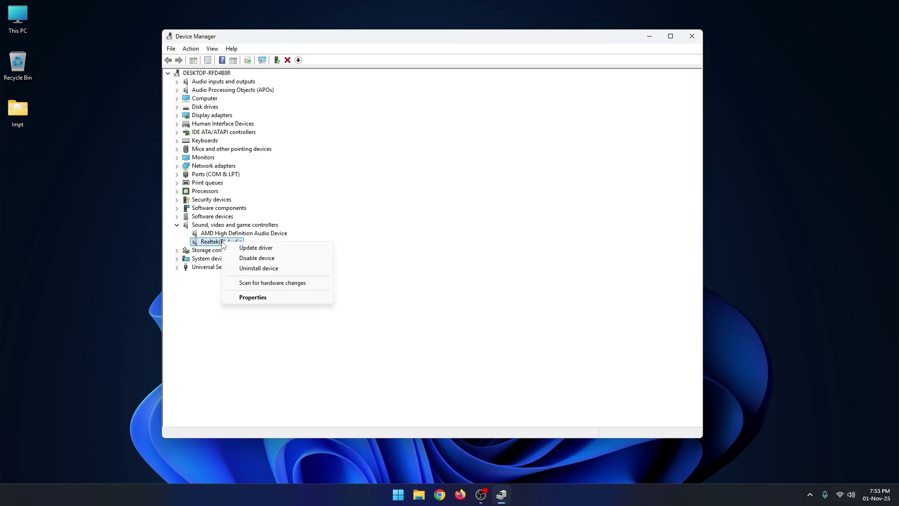
- Check Realtek(R) Audio's driver (Realtek Semiconductor Corp., 15-Jul-25, 6.0.9862.1), then close Device Manager
{"action": "left_click", "coordinate": [242, 299]}
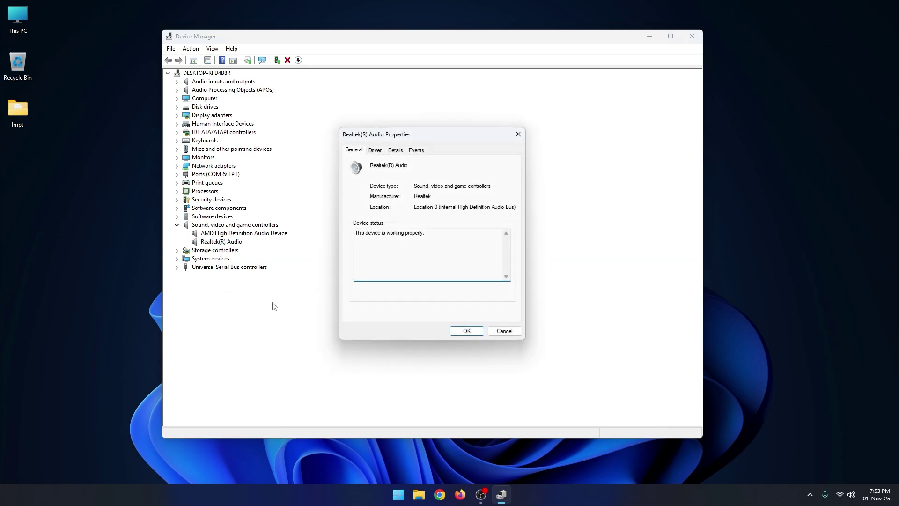
{"action": "left_click", "coordinate": [375, 150]}
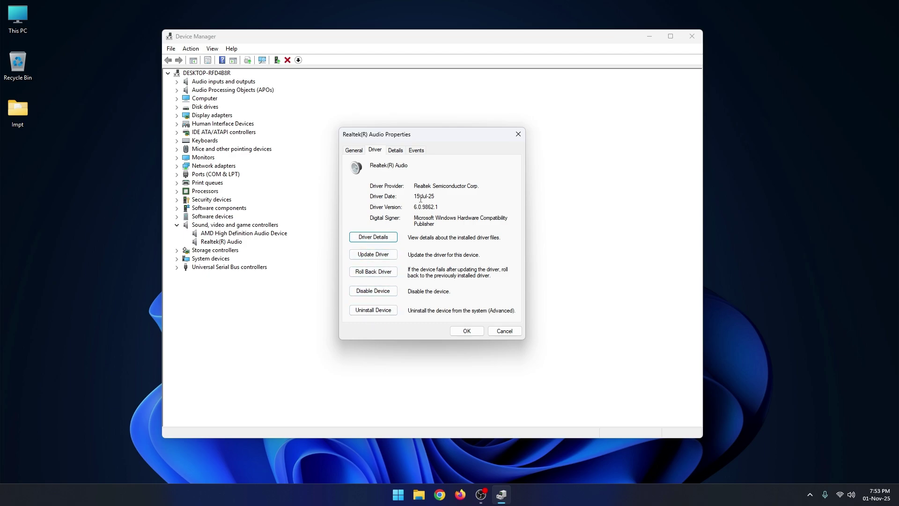
{"action": "double_click", "coordinate": [446, 209]}
{"action": "left_click", "coordinate": [447, 209]}
{"action": "left_click", "coordinate": [467, 331]}
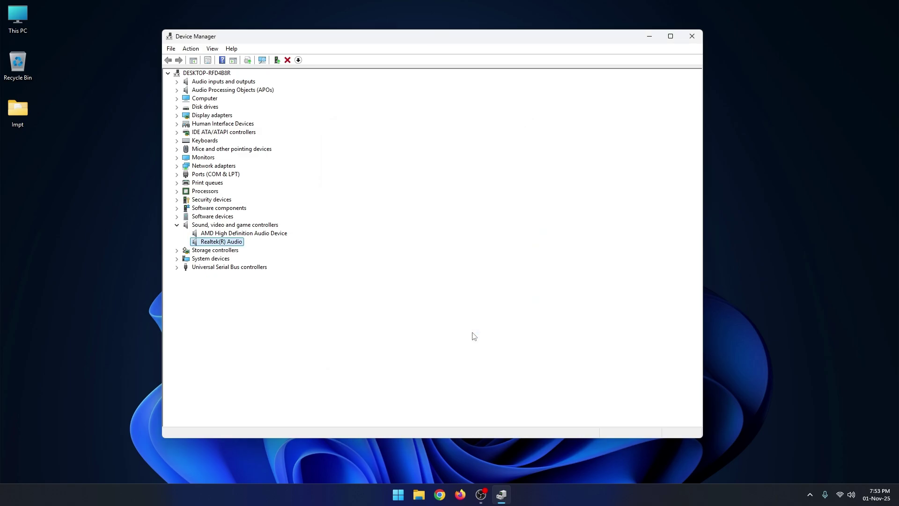
{"action": "left_click", "coordinate": [692, 36]}
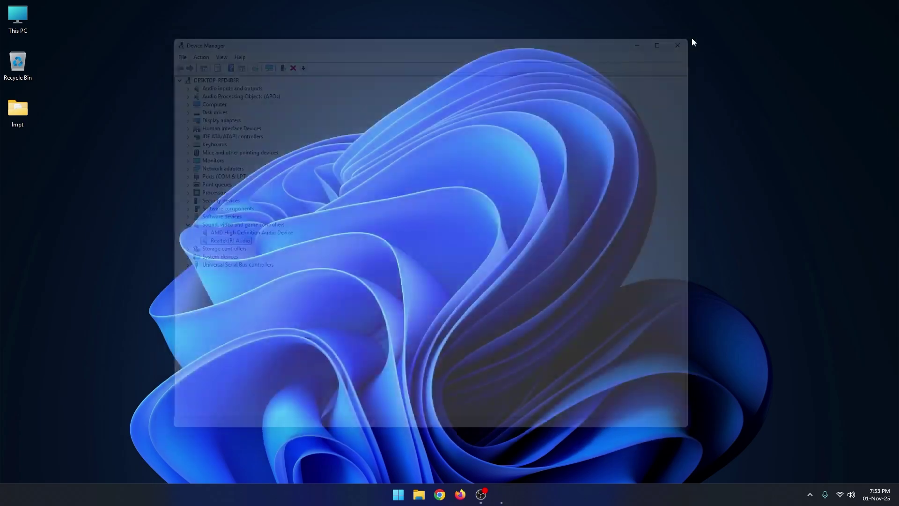
- Search Google for 'realtek' in Chrome and open the official realtek.com site
{"action": "left_click", "coordinate": [450, 494]}
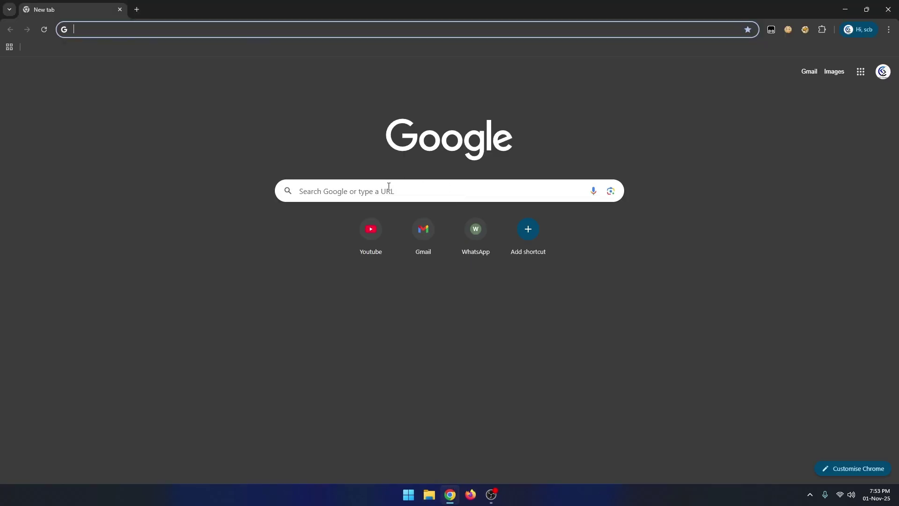
{"action": "left_click", "coordinate": [386, 191]}
{"action": "type", "text": "rea"}
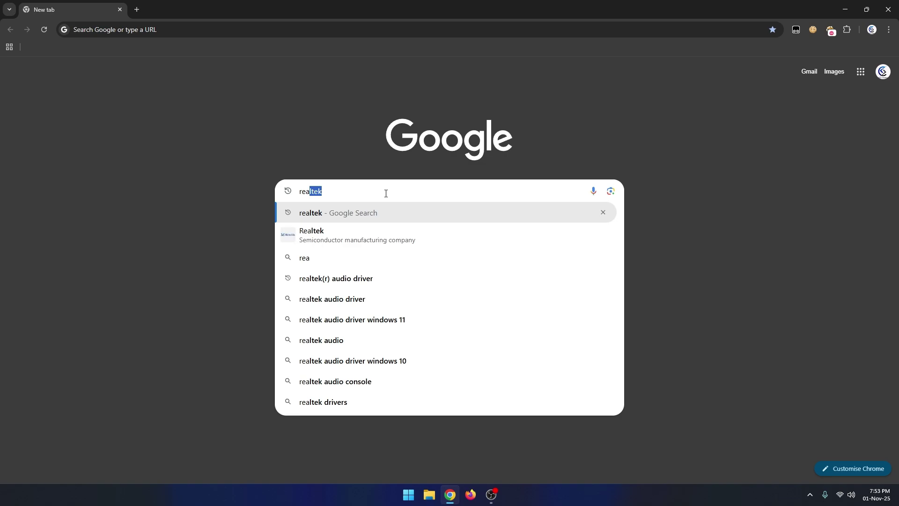
{"action": "type", "text": "lte"}
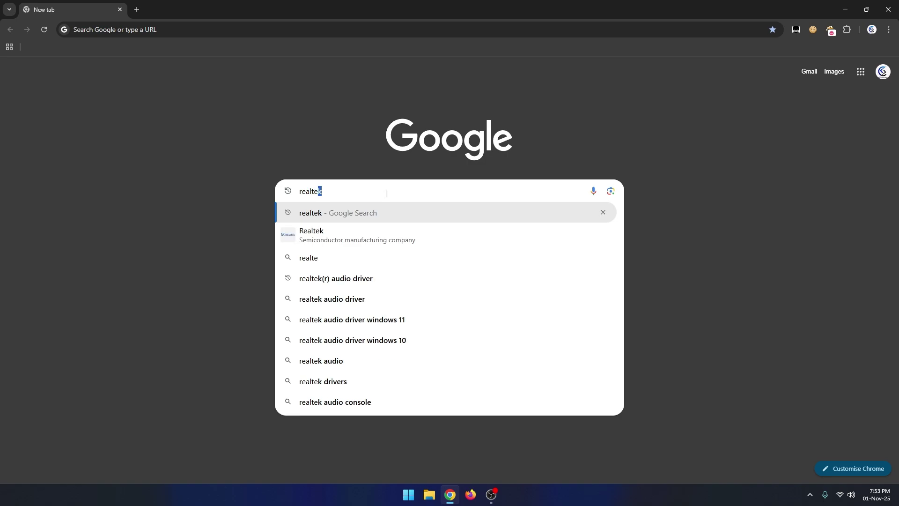
{"action": "type", "text": "k"}
{"action": "key", "text": "Return"}
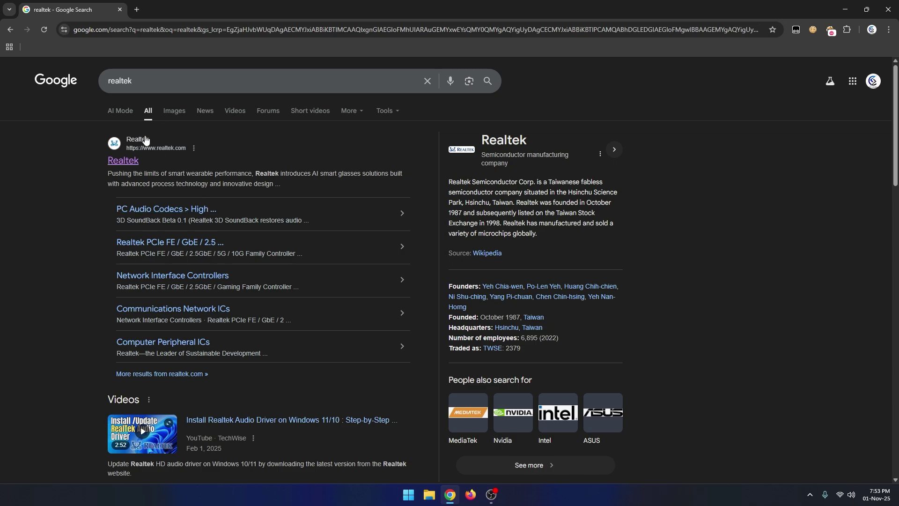
{"action": "left_click", "coordinate": [121, 161]}
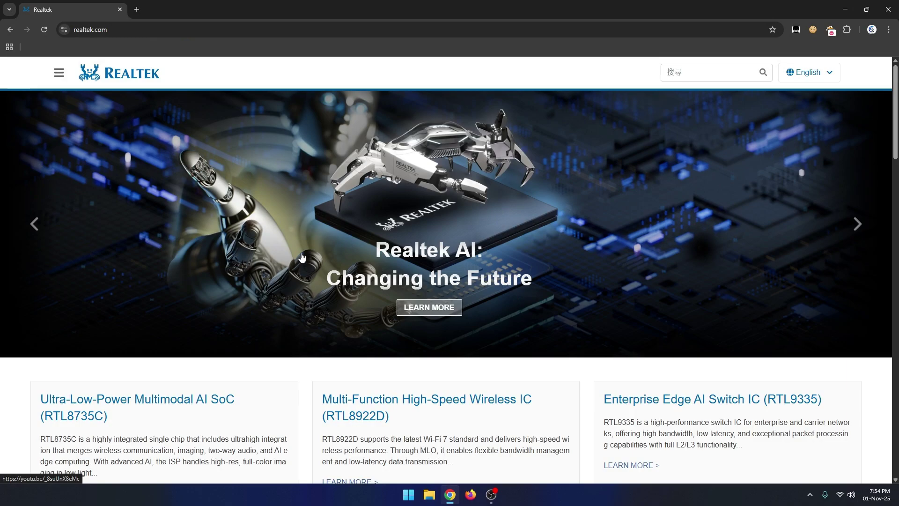
- Go to Downloads > Computer Peripheral ICs and filter to PC Audio Codecs
{"action": "left_click", "coordinate": [63, 79]}
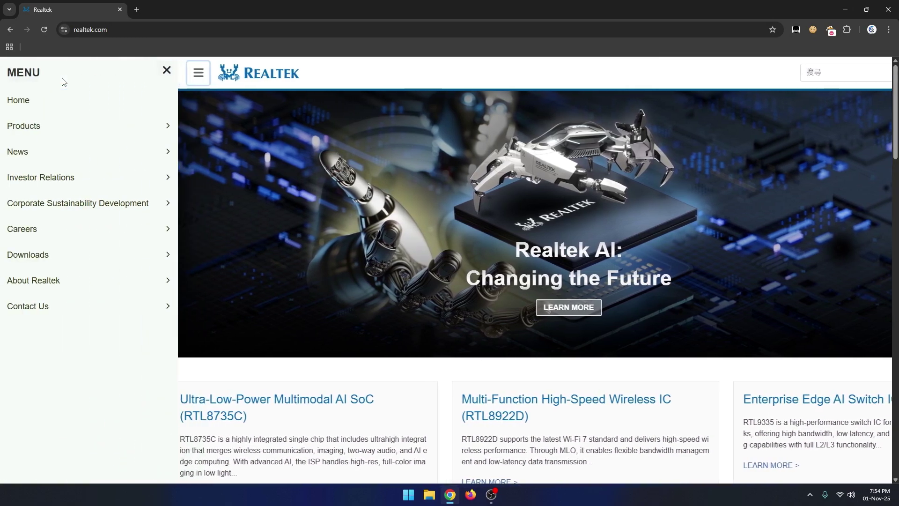
{"action": "left_click", "coordinate": [57, 257]}
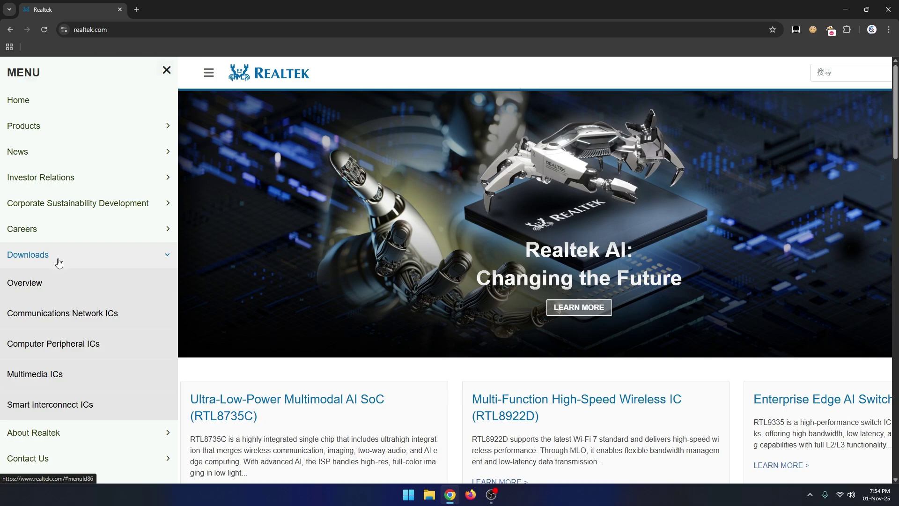
{"action": "left_click", "coordinate": [67, 347]}
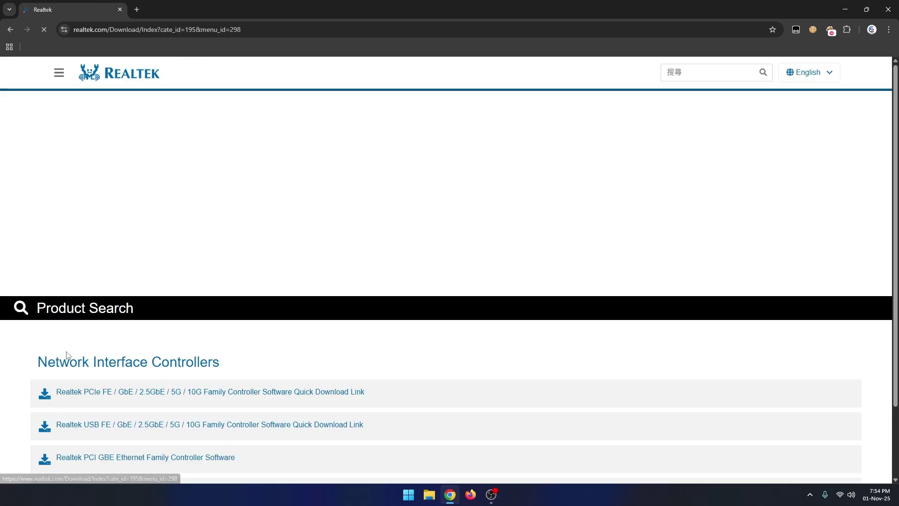
{"action": "scroll", "coordinate": [447, 308], "scroll_direction": "down", "scroll_amount": 3}
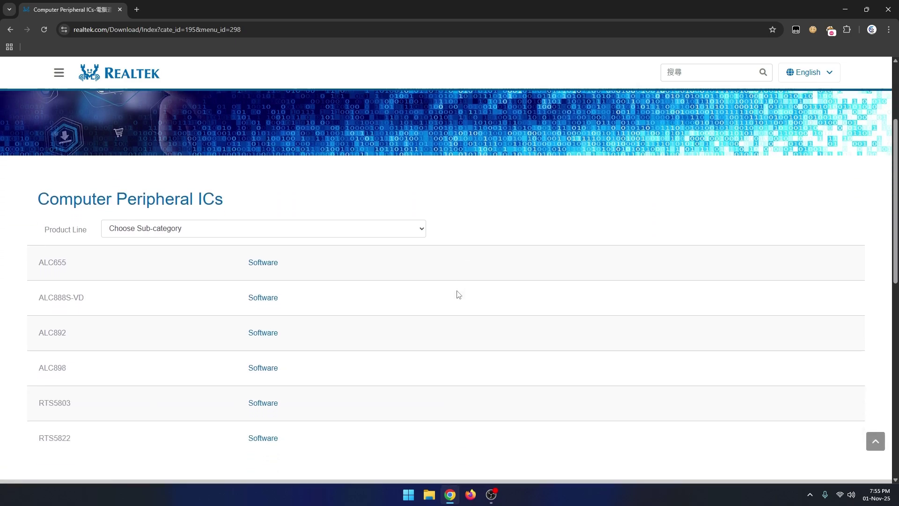
{"action": "left_click", "coordinate": [382, 233]}
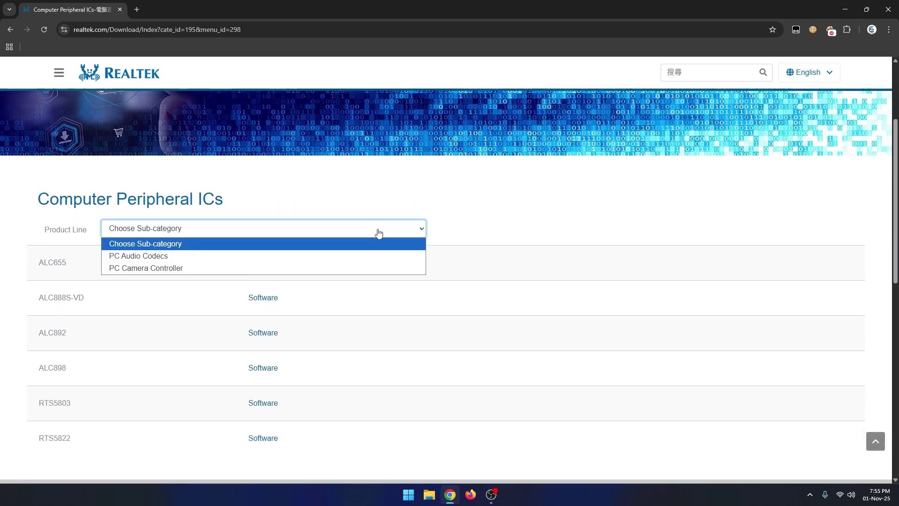
{"action": "left_click", "coordinate": [148, 255]}
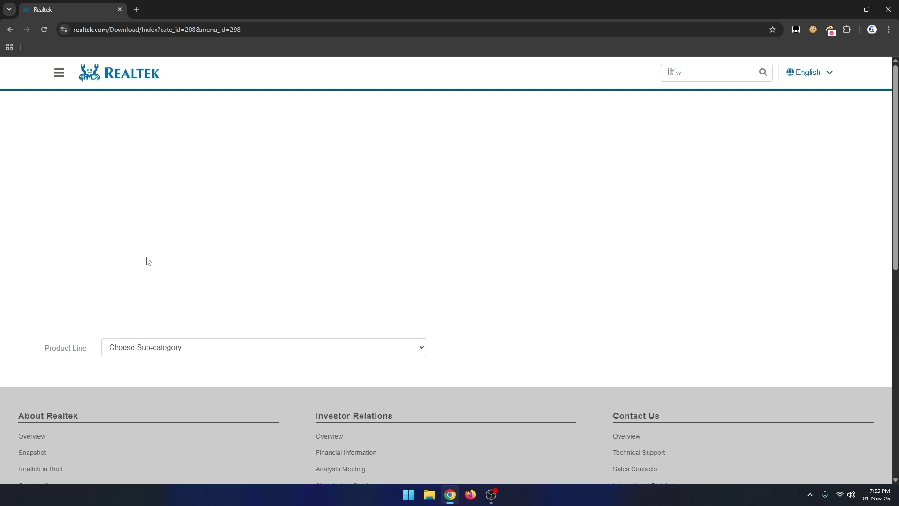
- Choose the High Definition Audio Codecs product line and locate the ALC888S-VD model
{"action": "scroll", "coordinate": [425, 242], "scroll_direction": "down", "scroll_amount": 2}
{"action": "scroll", "coordinate": [431, 242], "scroll_direction": "down", "scroll_amount": 2}
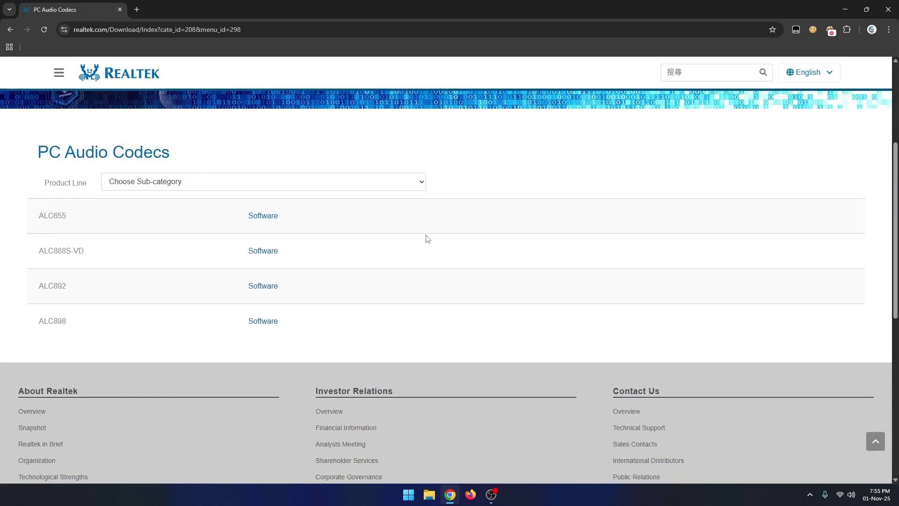
{"action": "left_click", "coordinate": [375, 185]}
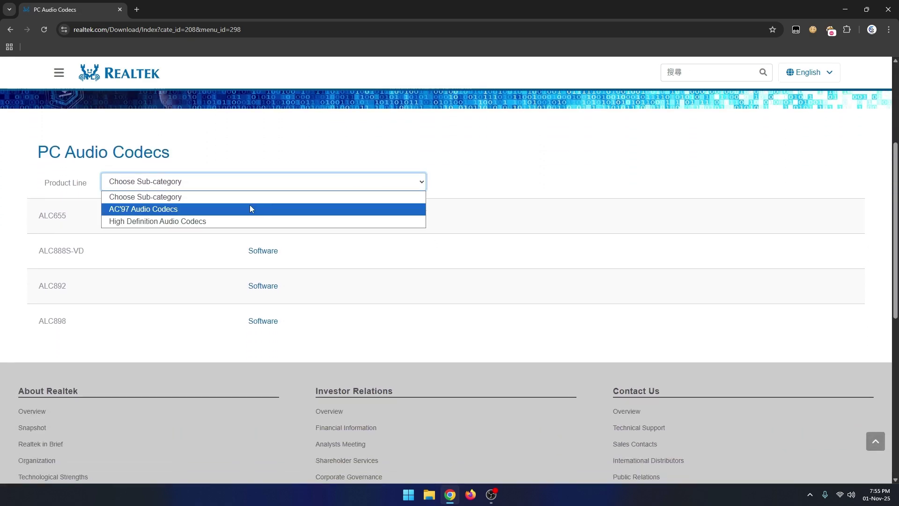
{"action": "left_click", "coordinate": [127, 222]}
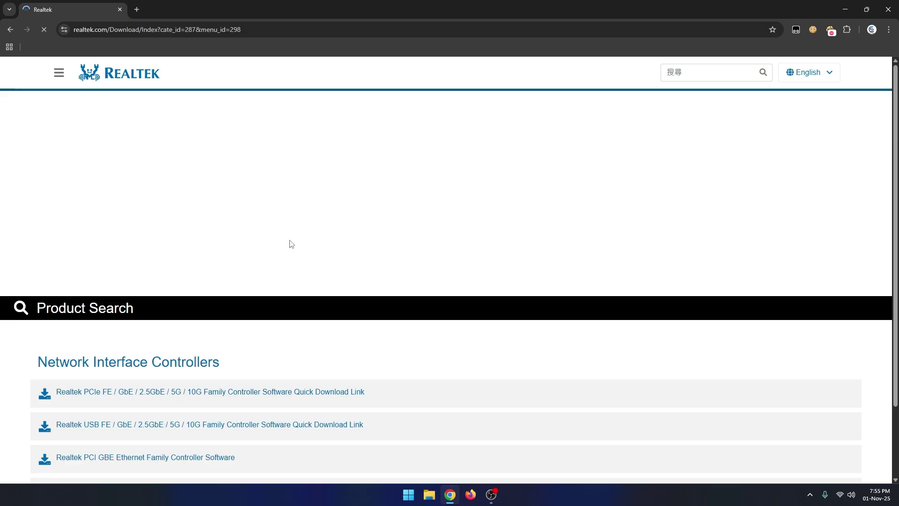
{"action": "scroll", "coordinate": [328, 224], "scroll_direction": "down", "scroll_amount": 2}
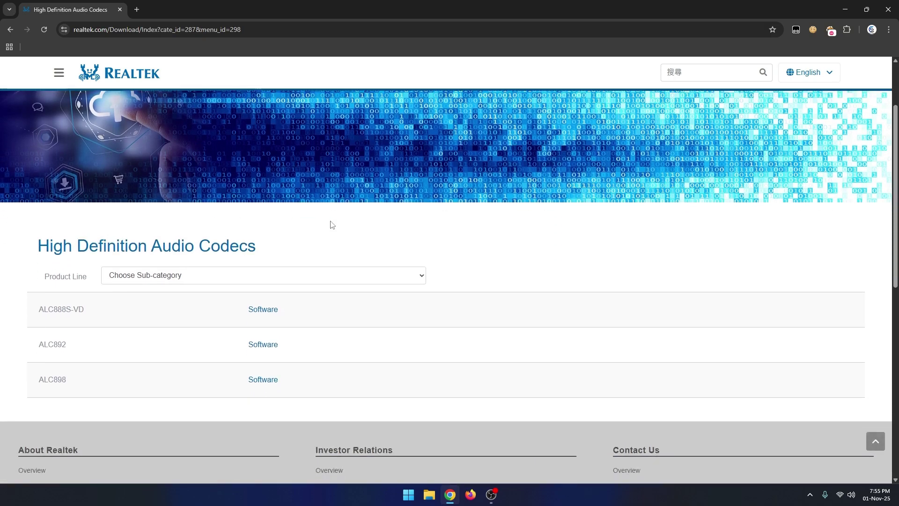
{"action": "left_click_drag", "start_coordinate": [84, 309], "coordinate": [29, 314]}
{"action": "left_click", "coordinate": [60, 311]}
{"action": "left_click_drag", "start_coordinate": [50, 312], "coordinate": [90, 314]}
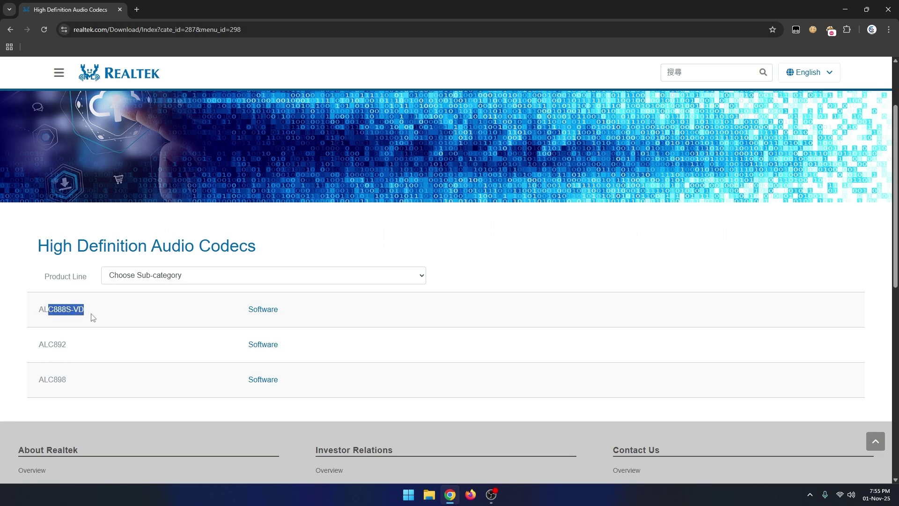
- Open ALC888S-VD software, accept the terms for the 64-bit R2.83 driver and request the download
{"action": "left_click", "coordinate": [263, 310]}
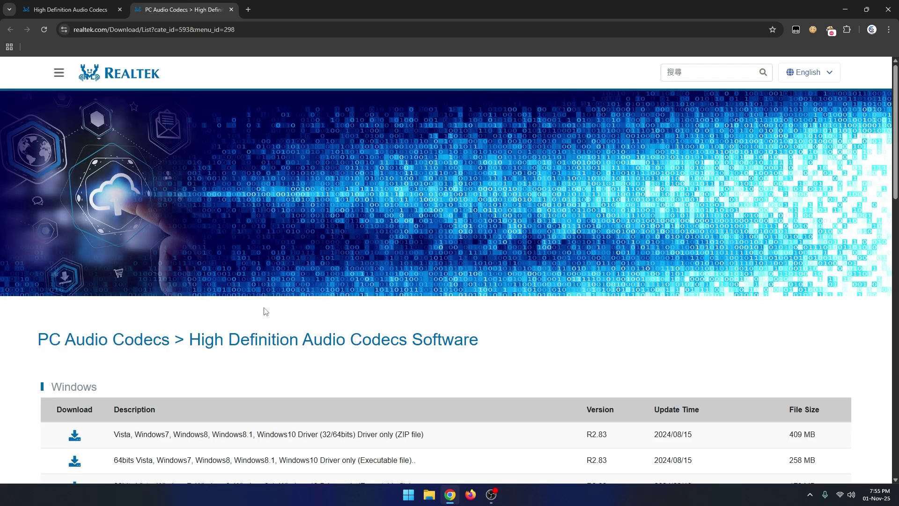
{"action": "scroll", "coordinate": [267, 308], "scroll_direction": "down", "scroll_amount": 4}
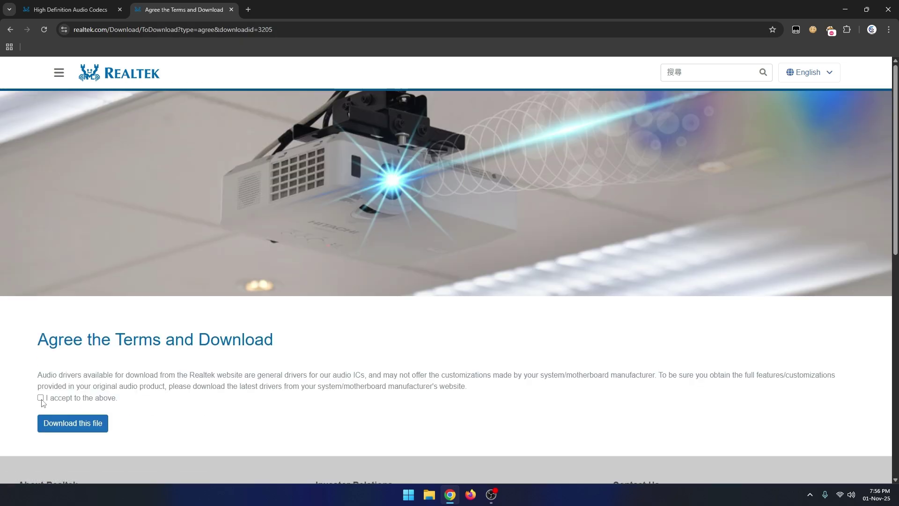
{"action": "left_click", "coordinate": [78, 427]}
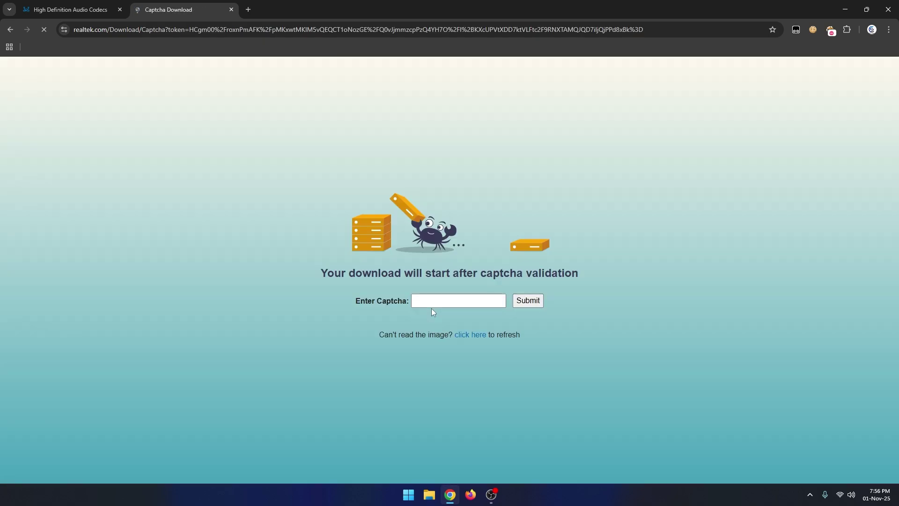
{"action": "left_click", "coordinate": [439, 302]}
- Enter and submit the captcha code, then confirm the 253 MB driver installer finished downloading
{"action": "left_click", "coordinate": [438, 303]}
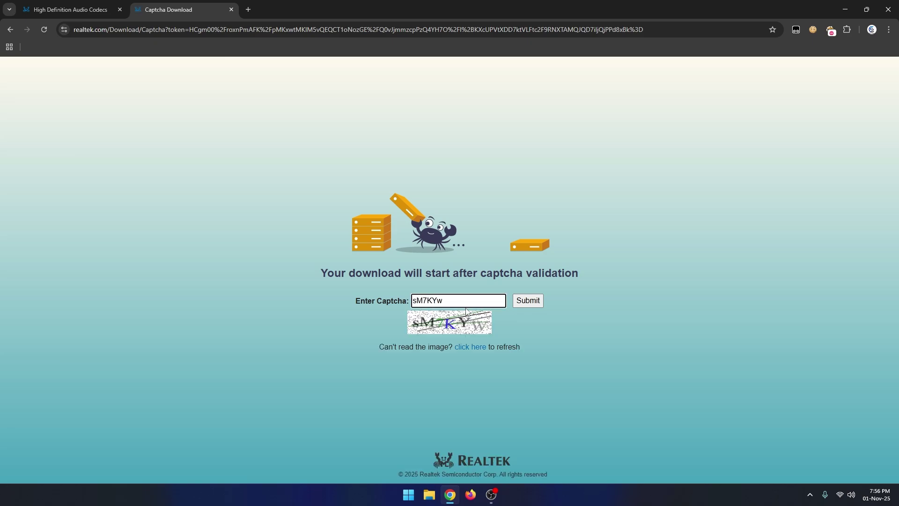
{"action": "left_click", "coordinate": [526, 301]}
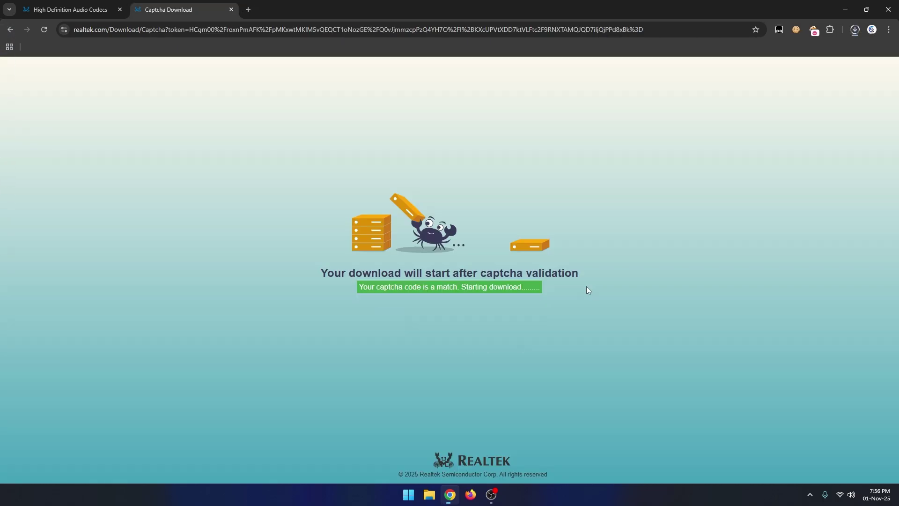
{"action": "left_click", "coordinate": [855, 30]}
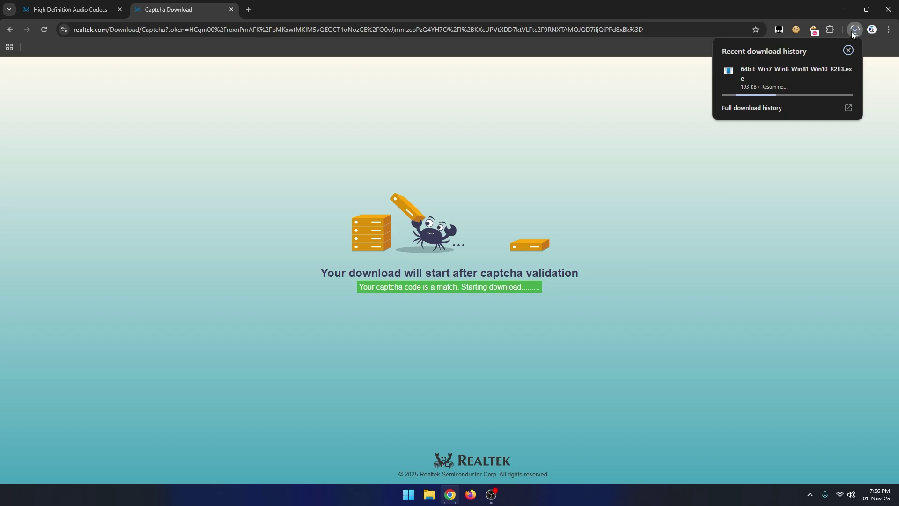
{"action": "left_click", "coordinate": [765, 161]}
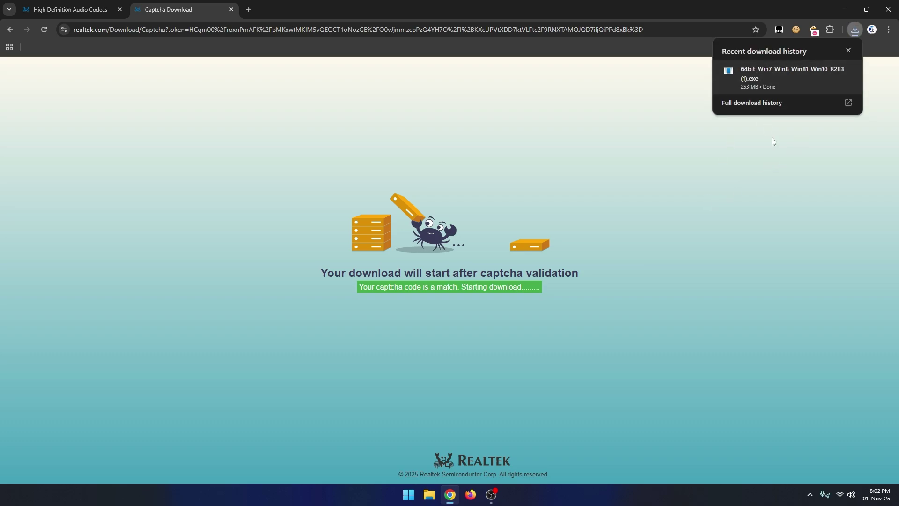
- Launch the downloaded 64bit_Win7_Win8_Win81_Win10_R283 installer from its folder and clear the desktop
{"action": "mouse_move", "coordinate": [824, 69]}
{"action": "left_click", "coordinate": [830, 70]}
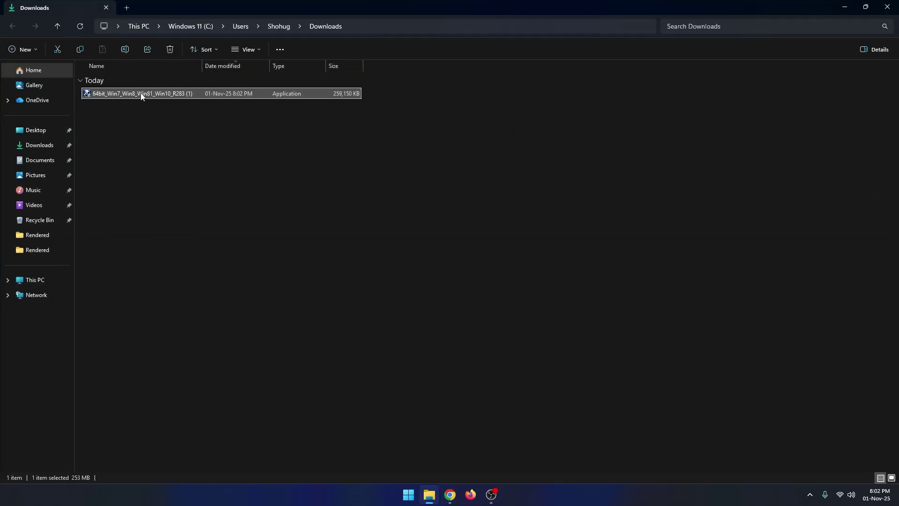
{"action": "double_click", "coordinate": [140, 93]}
{"action": "left_click", "coordinate": [881, 12]}
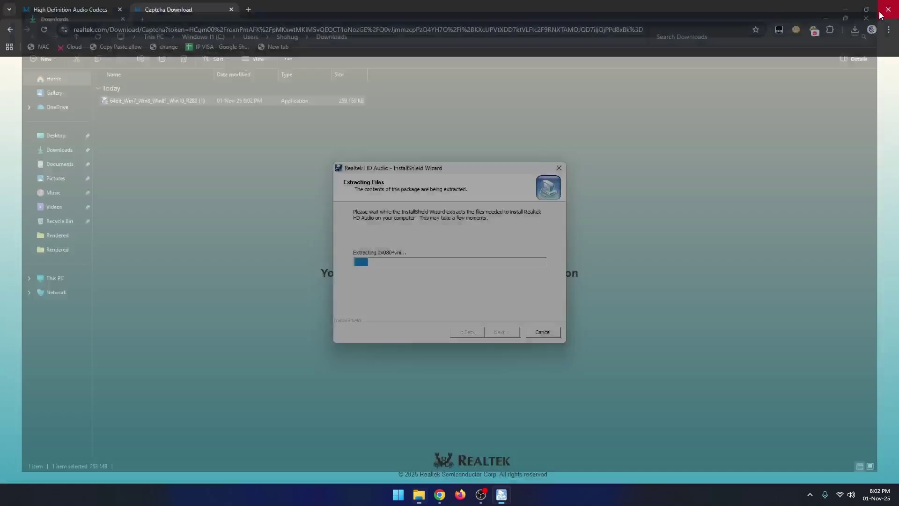
{"action": "left_click", "coordinate": [845, 9]}
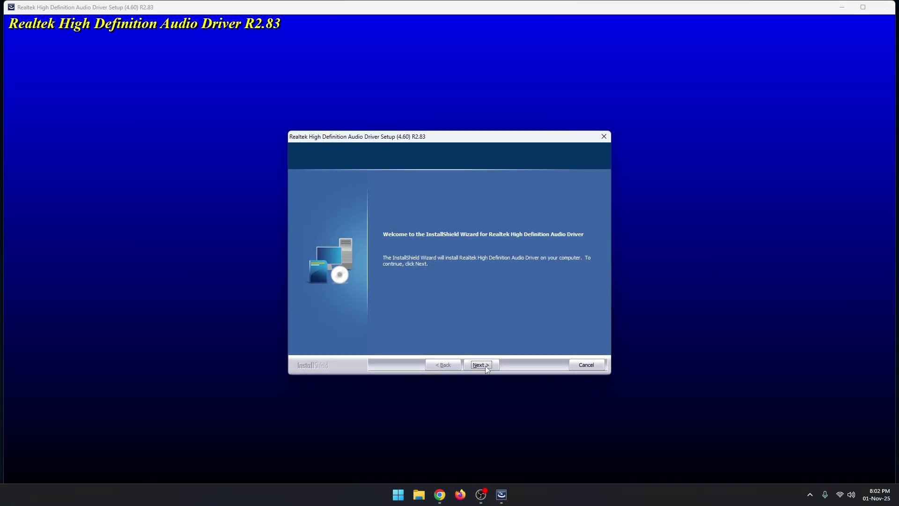
- Uninstall the current Realtek audio driver in the wizard and choose to restart now
{"action": "left_click", "coordinate": [478, 361]}
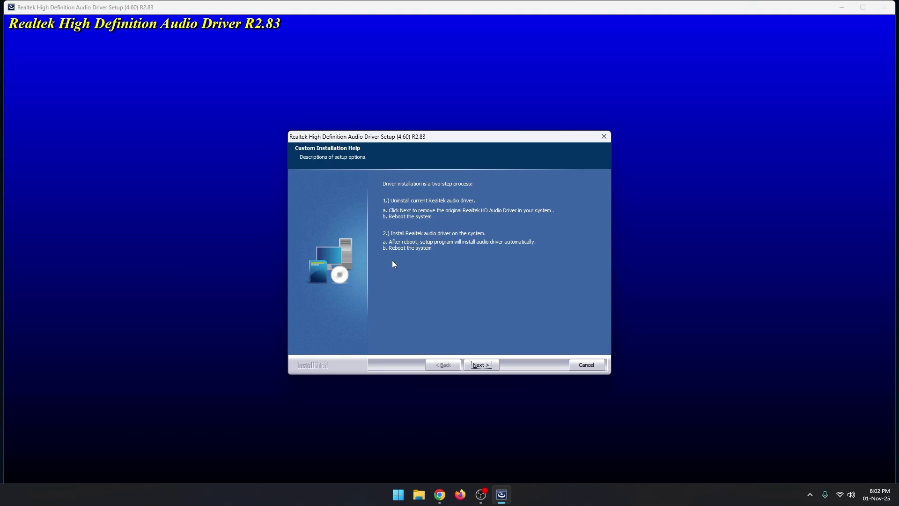
{"action": "left_click", "coordinate": [484, 364]}
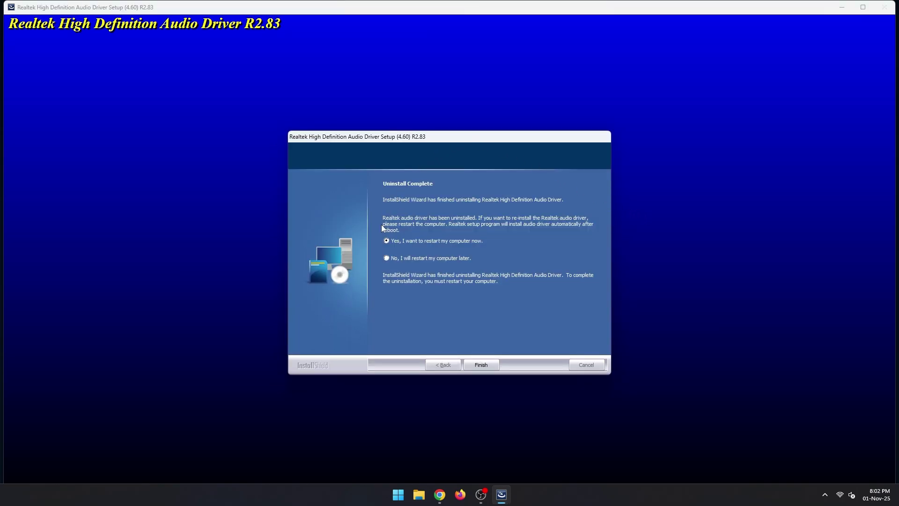
{"action": "left_click", "coordinate": [482, 365]}
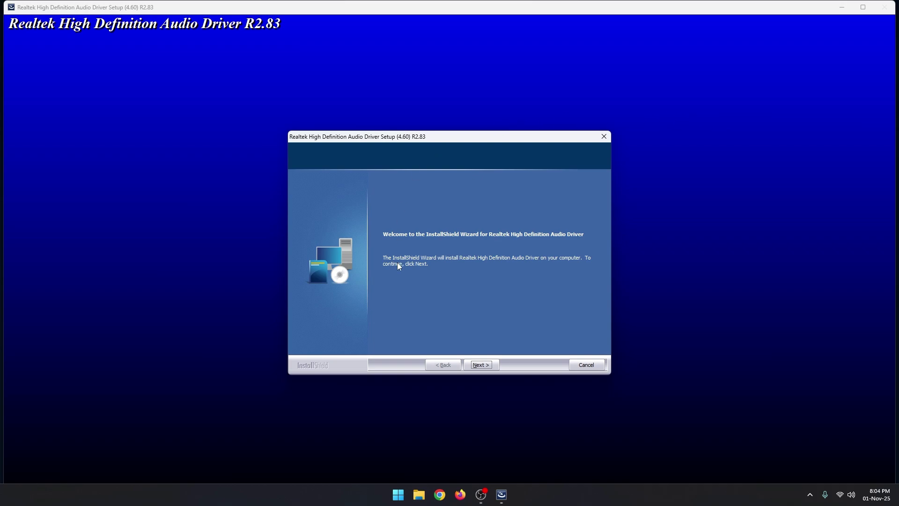
- Start installing the Realtek audio driver, refresh the desktop, and reopen Device Manager
{"action": "left_click", "coordinate": [483, 367]}
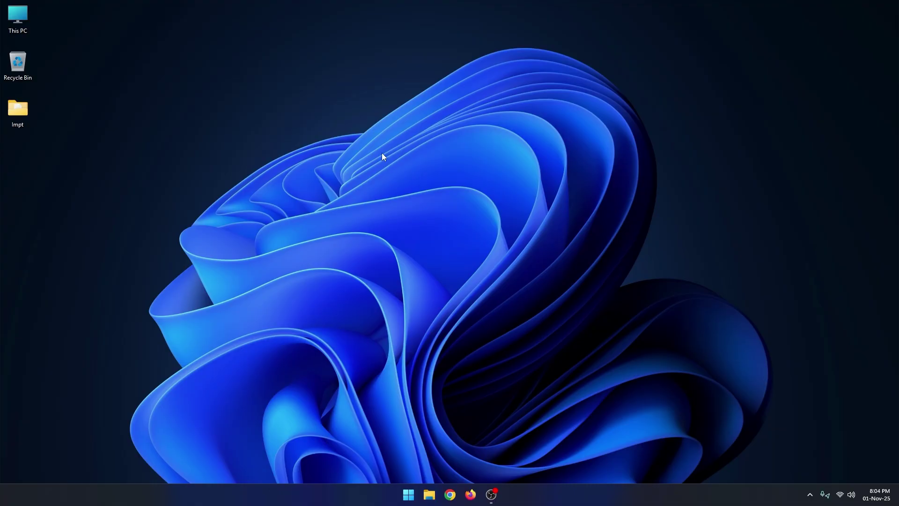
{"action": "right_click", "coordinate": [381, 153]}
{"action": "left_click", "coordinate": [411, 190]}
{"action": "right_click", "coordinate": [409, 495]}
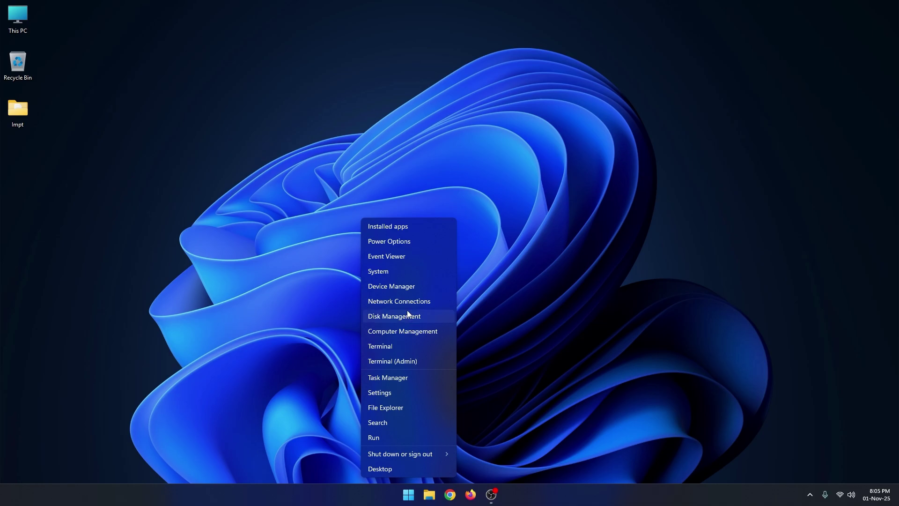
{"action": "left_click", "coordinate": [408, 288]}
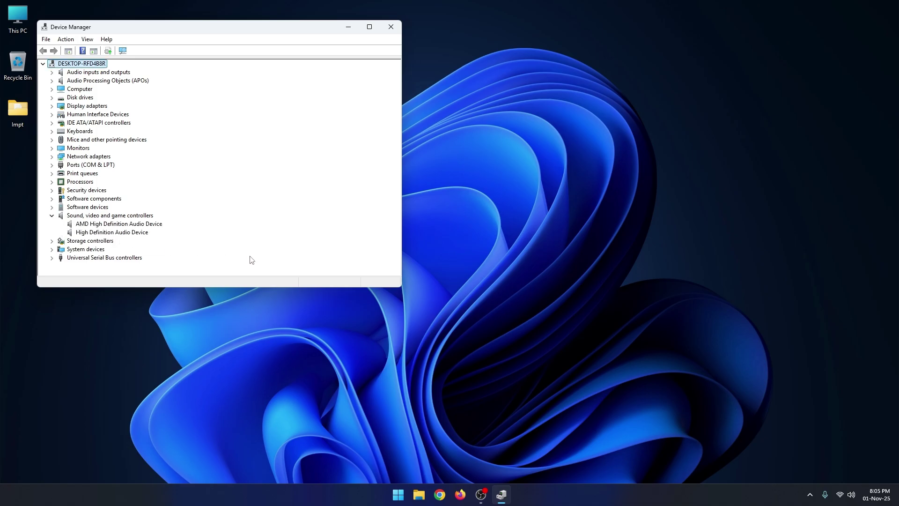
- Show the High Definition Audio Device's driver: Microsoft, version 10.0.26100.3624, dated 22-Mar-25
{"action": "left_click", "coordinate": [143, 233]}
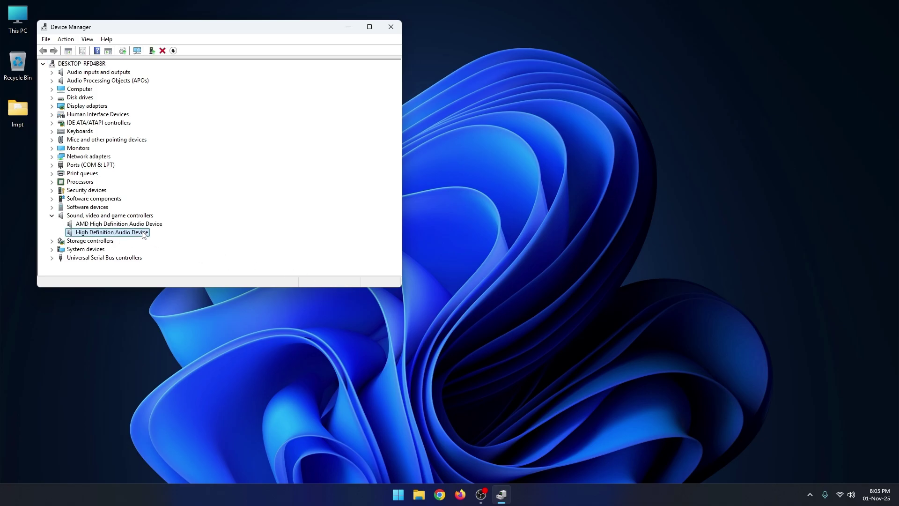
{"action": "right_click", "coordinate": [134, 234]}
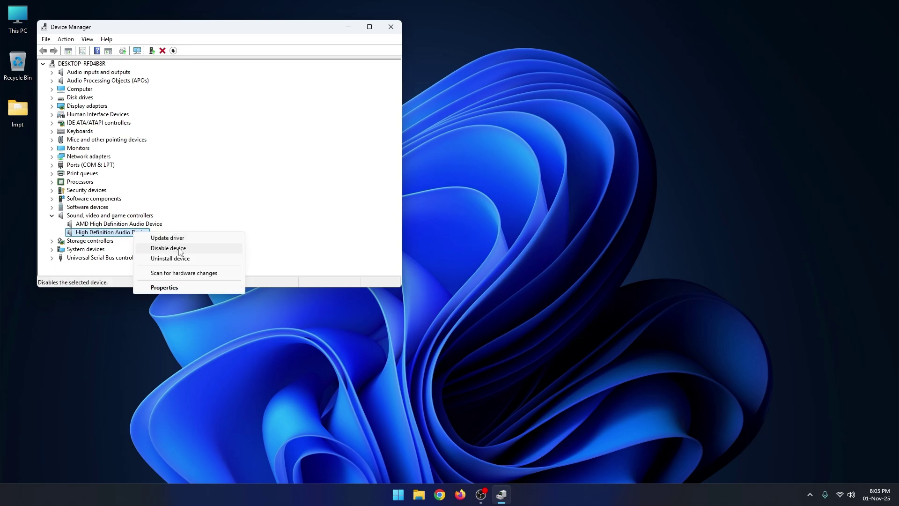
{"action": "left_click", "coordinate": [164, 288]}
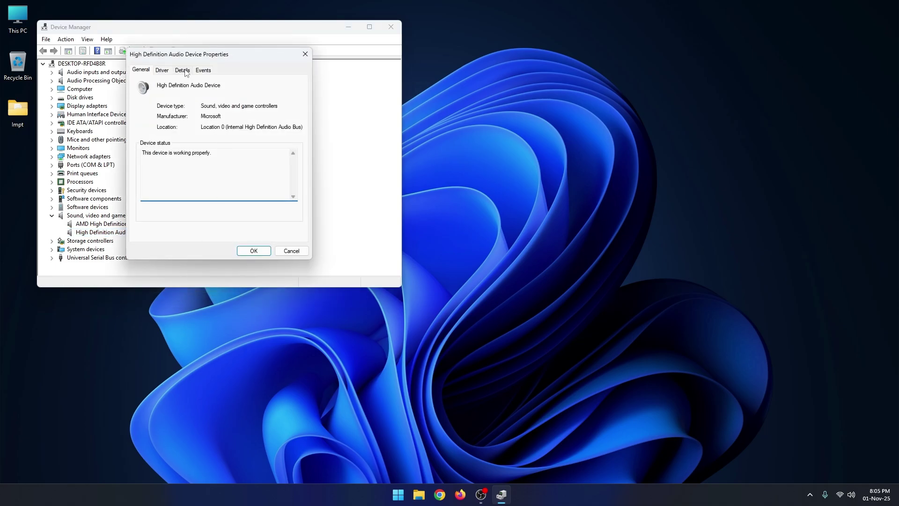
{"action": "left_click", "coordinate": [163, 70]}
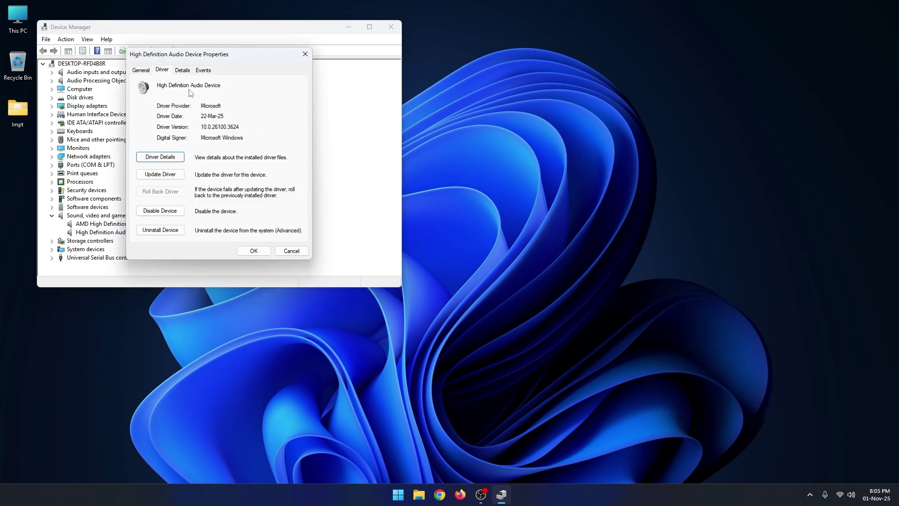